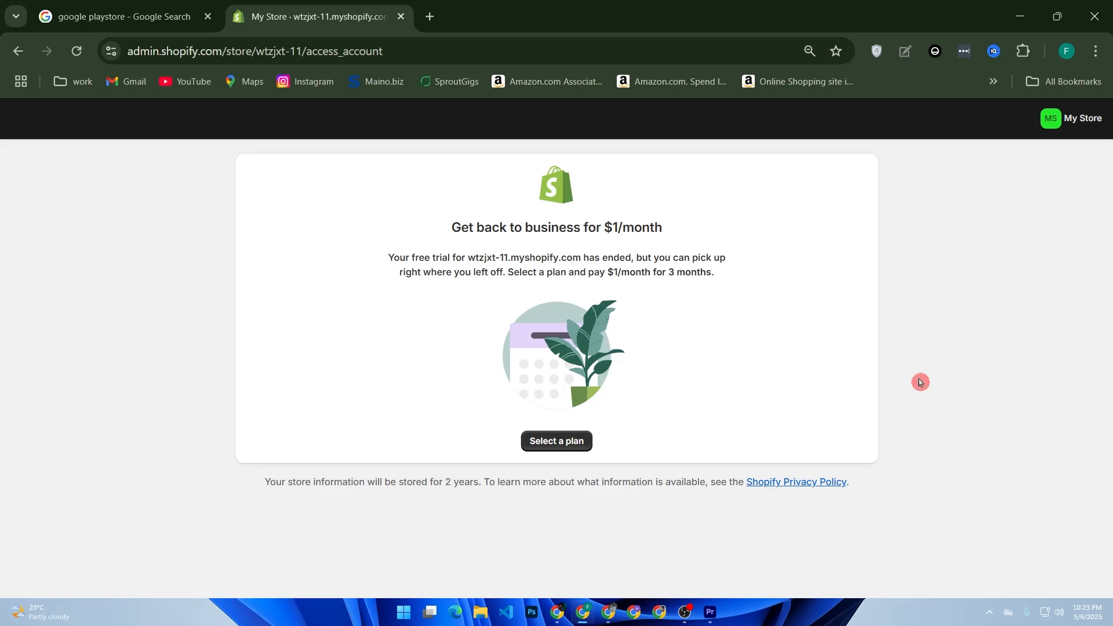
# Step: Switch to the Google search tab and open the Android Apps on Google Play result
pyautogui.click(67, 18)
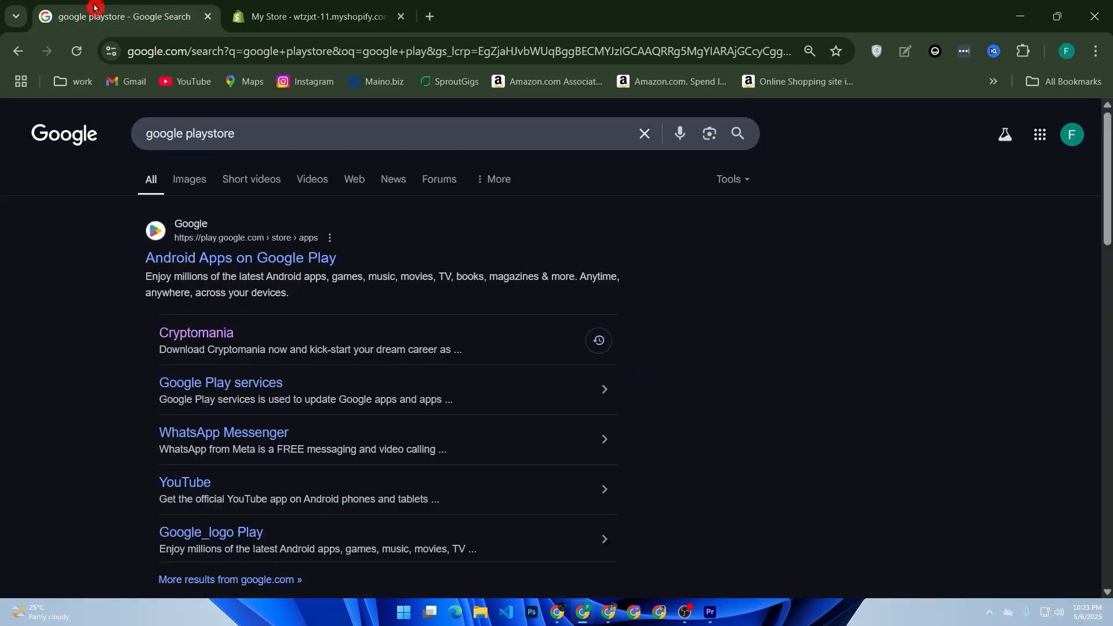
pyautogui.click(264, 258)
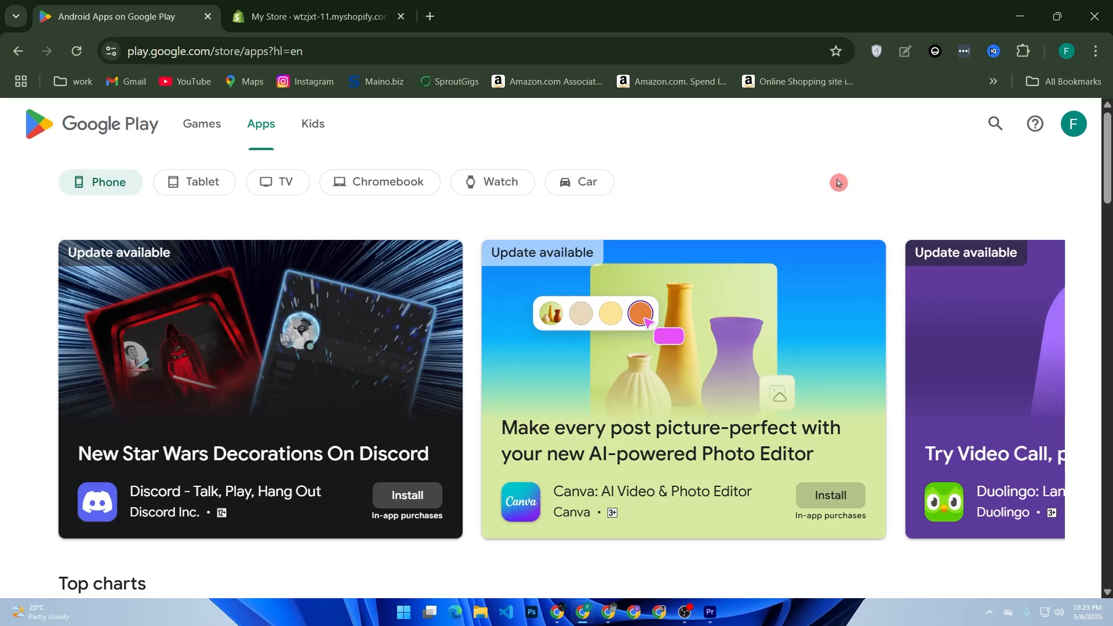
# Step: Open the Play Store search field, then open the featured Star Wars Decorations on Discord app page
pyautogui.click(995, 124)
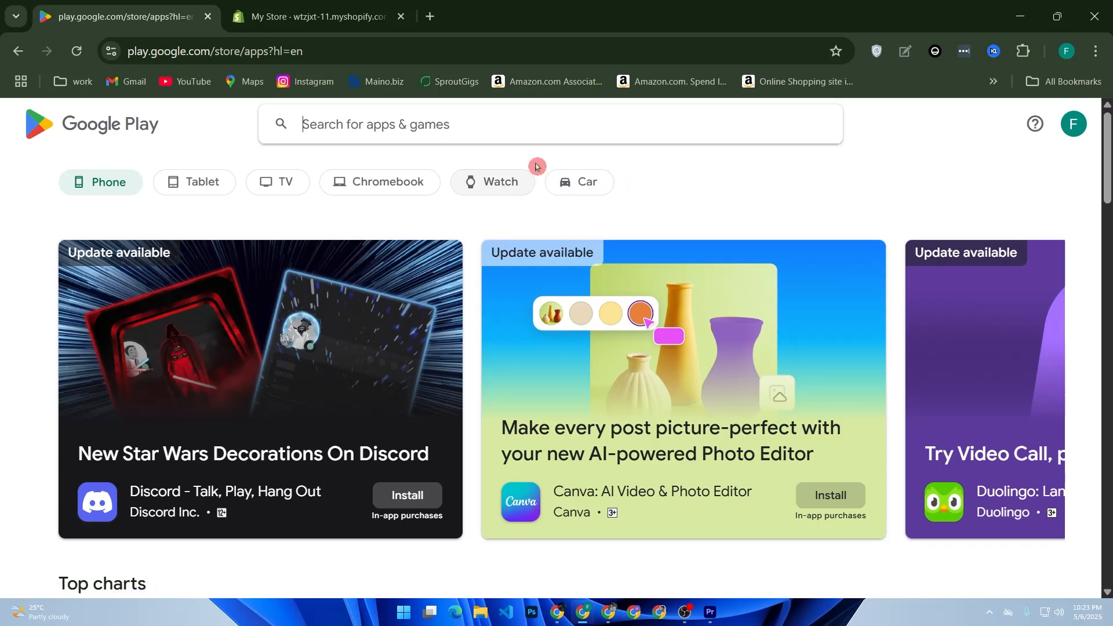
pyautogui.click(278, 127)
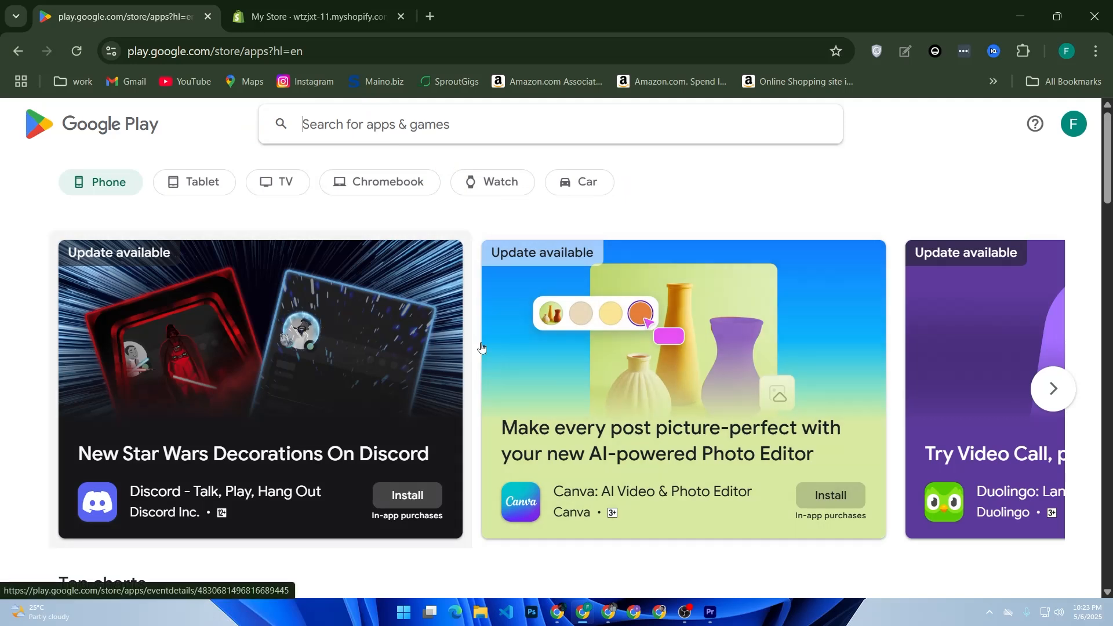
pyautogui.click(383, 362)
pyautogui.click(589, 323)
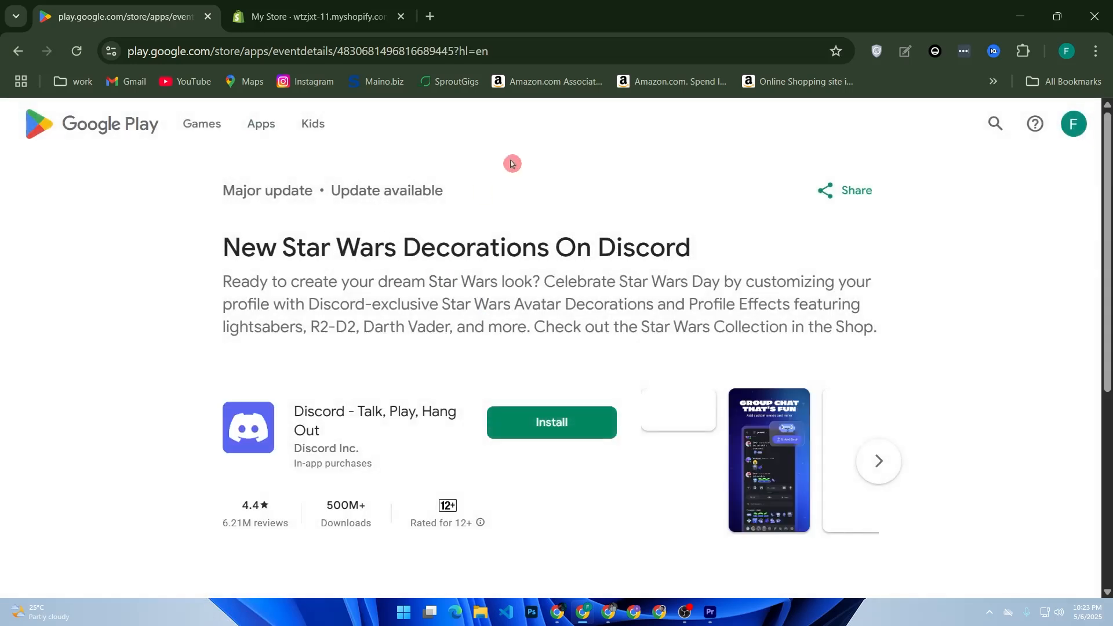
# Step: Copy the Google Play page link and return to the store admin tab
pyautogui.moveTo(526, 51); pyautogui.dragTo(160, 51)
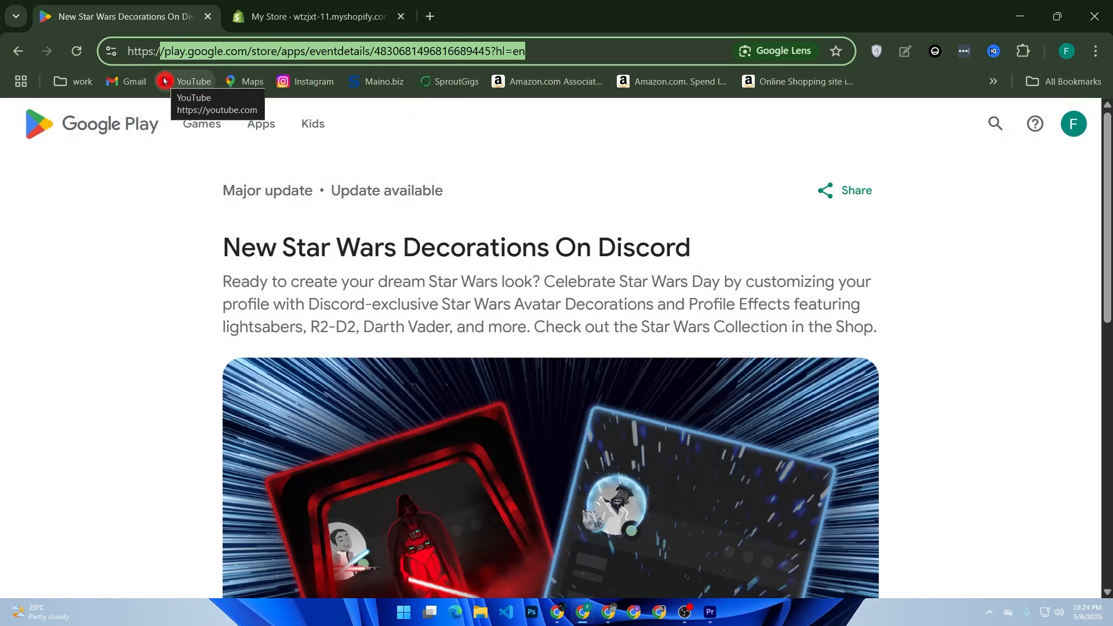
pyautogui.click(300, 13)
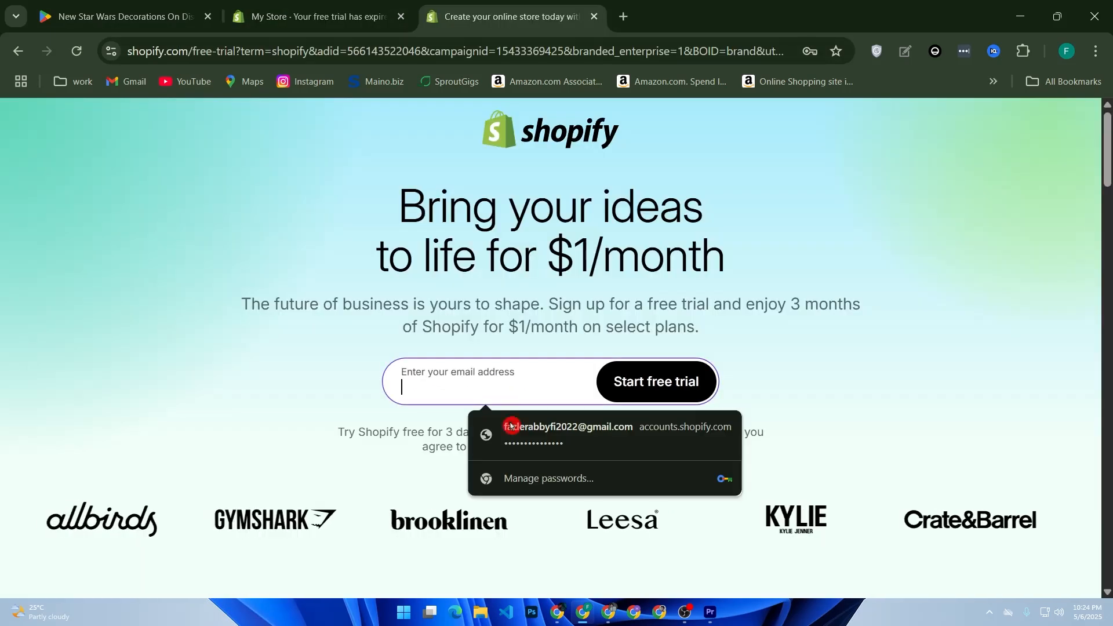
# Step: Start a new Shopify trial with the saved email, entering the Windows PIN to autofill credentials
pyautogui.click(522, 432)
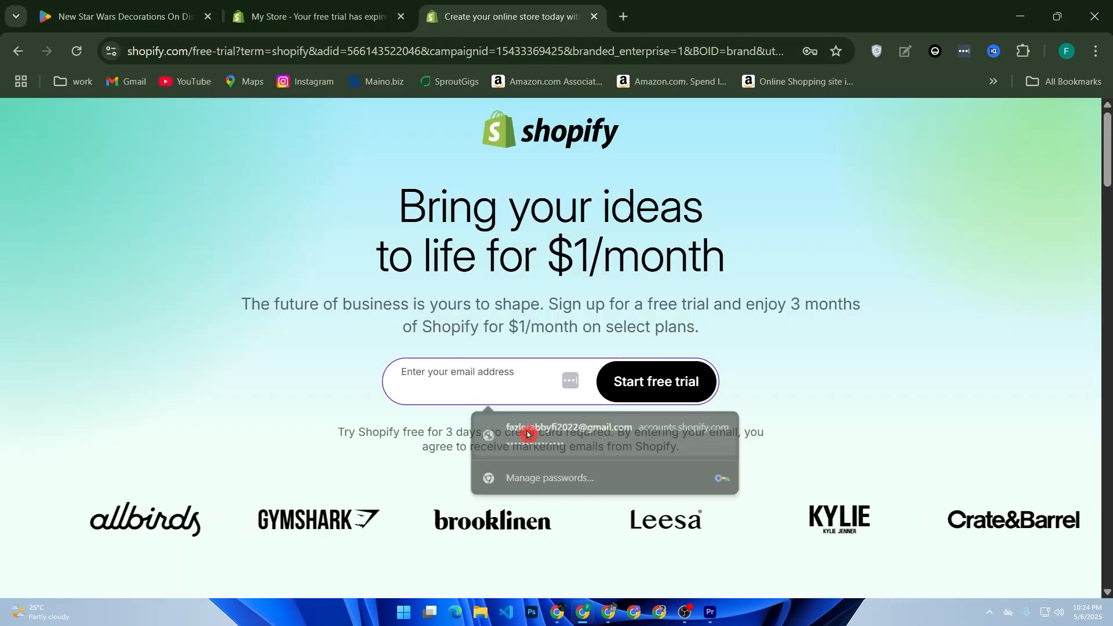
pyautogui.write('•••••••')
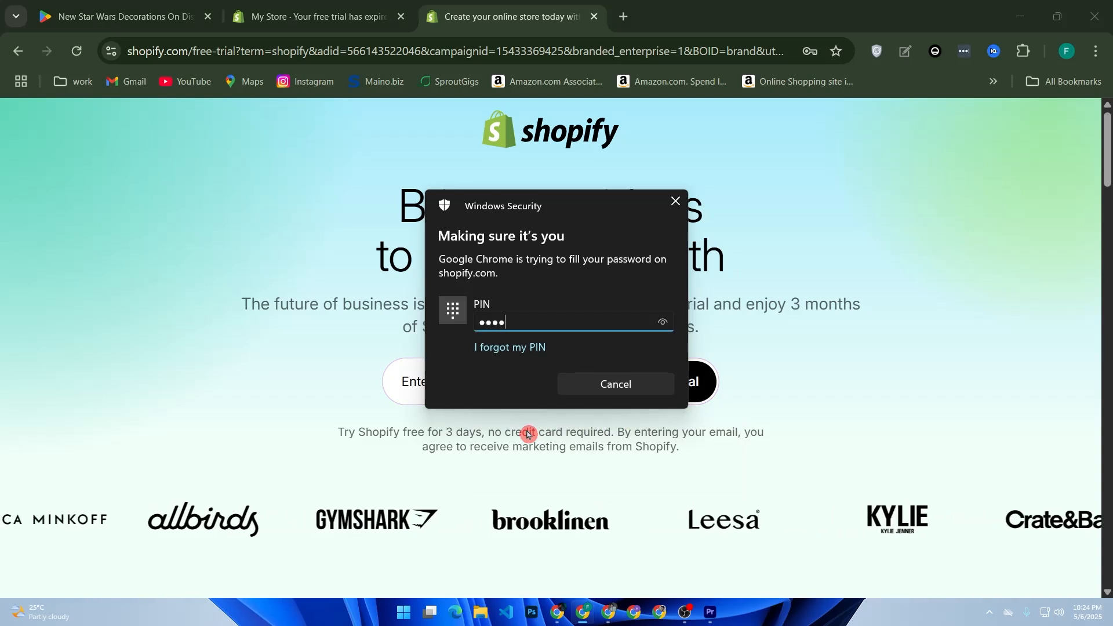
pyautogui.click(654, 385)
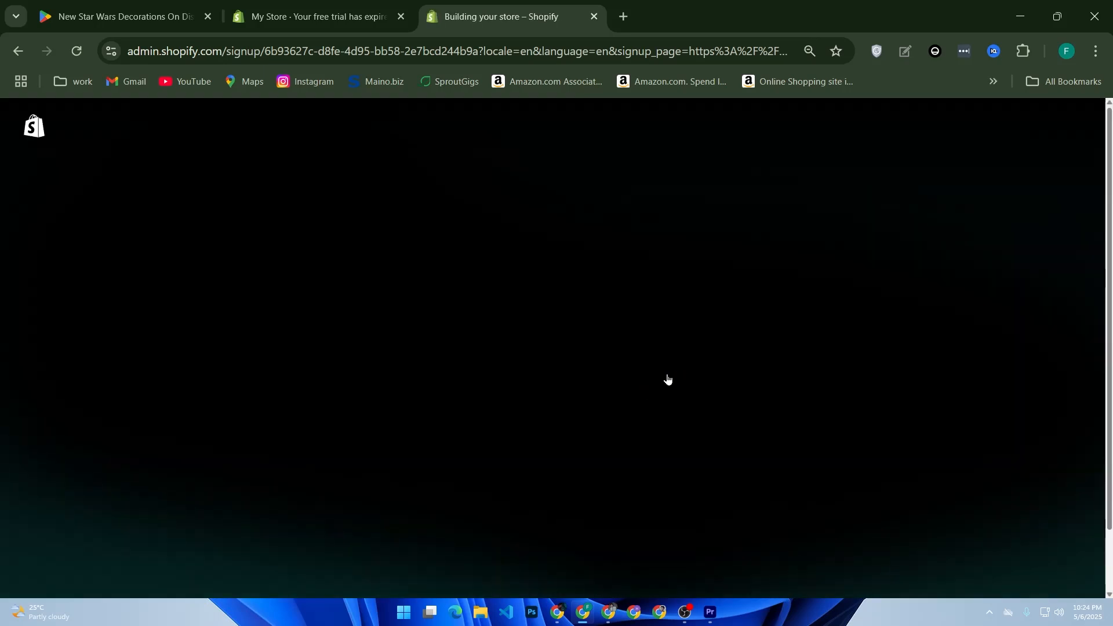
# Step: Log in to Shopify with the saved account password
pyautogui.click(369, 510)
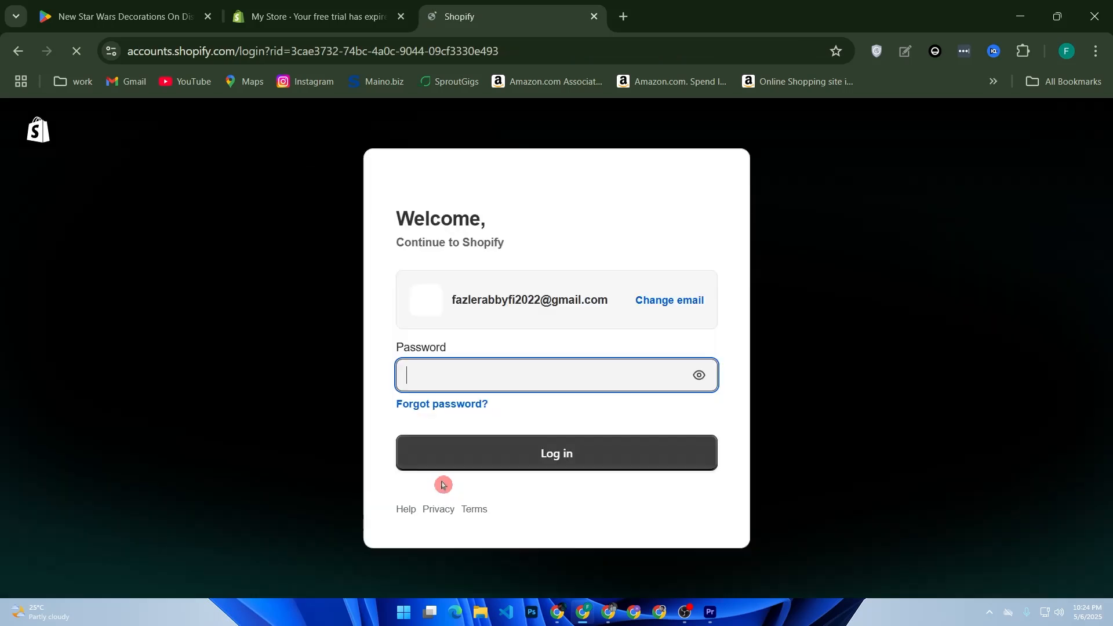
pyautogui.click(516, 388)
pyautogui.click(607, 431)
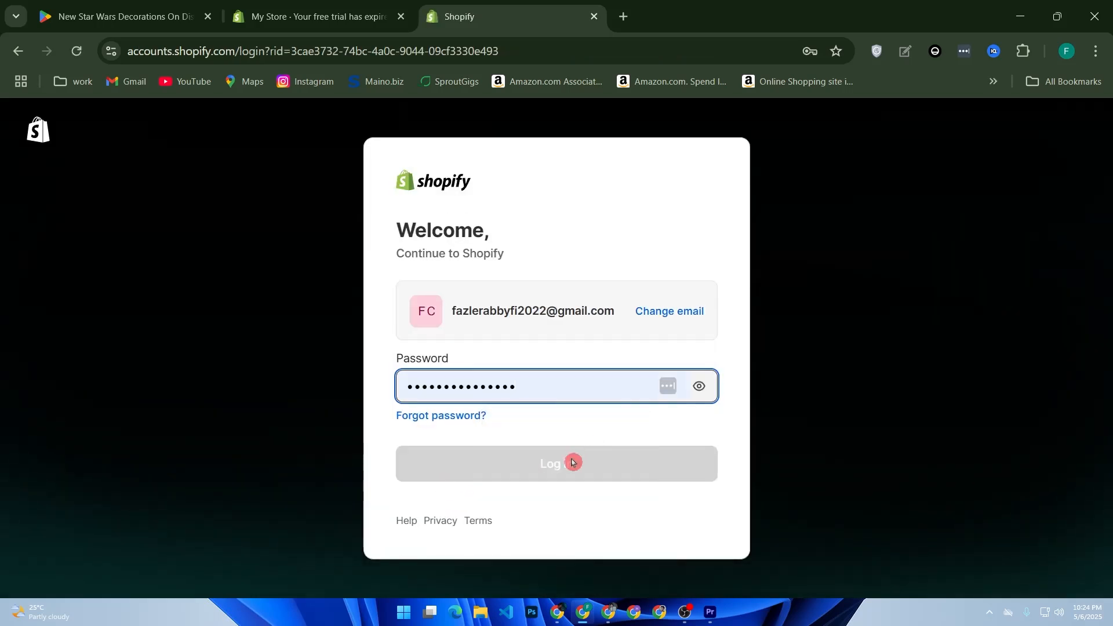
pyautogui.click(576, 465)
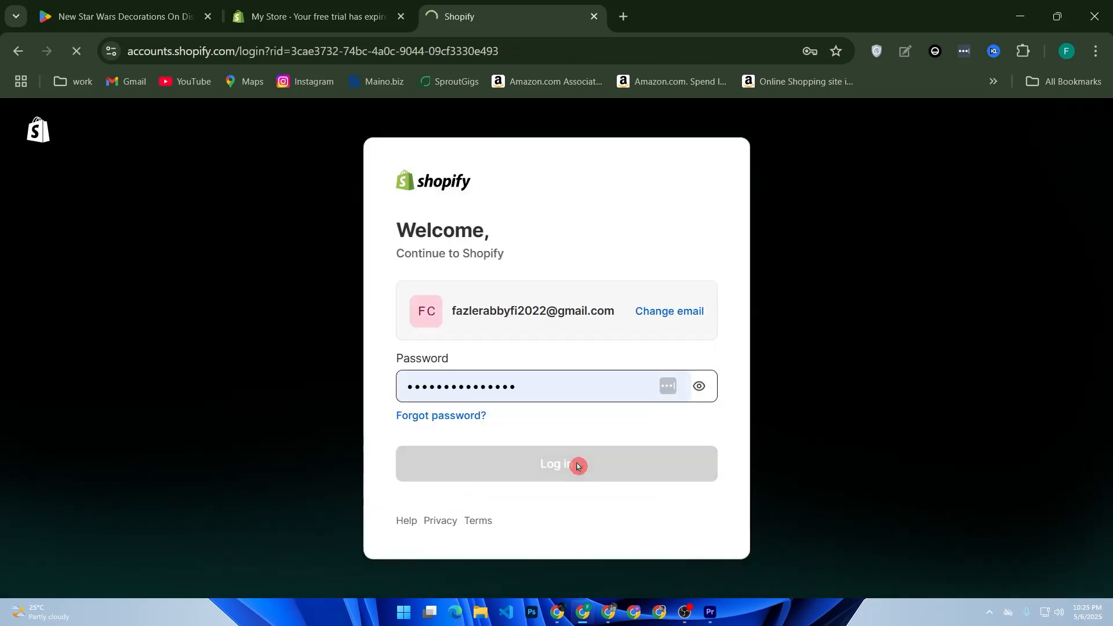
# Step: Collapse the trial panel on the store home and start adding a new product from Products
pyautogui.scroll(-1, 813, 507)
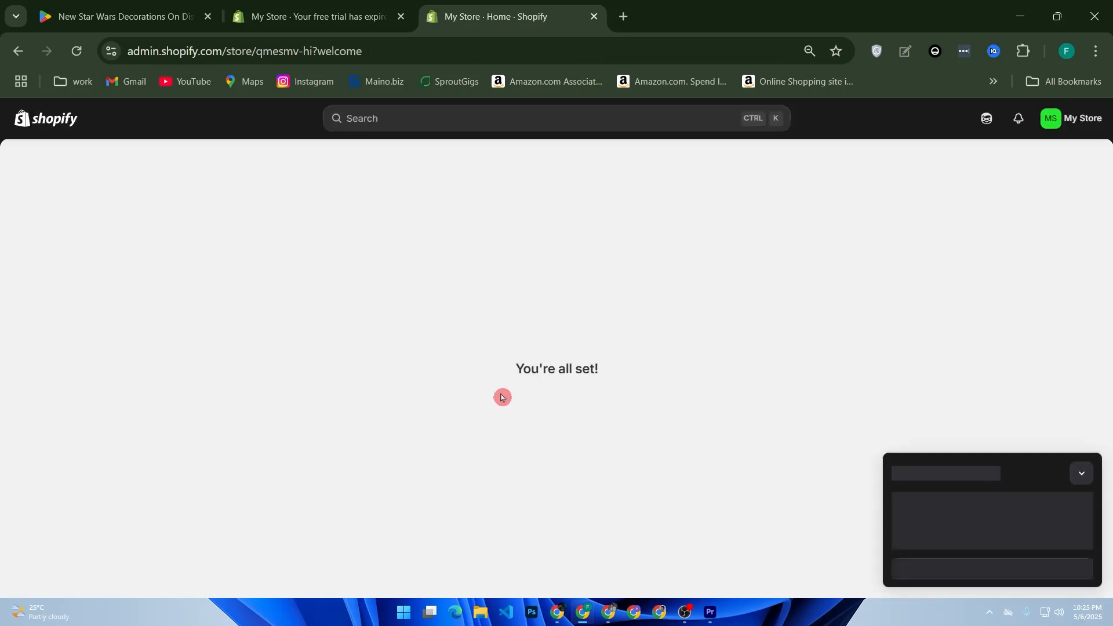
pyautogui.click(1082, 474)
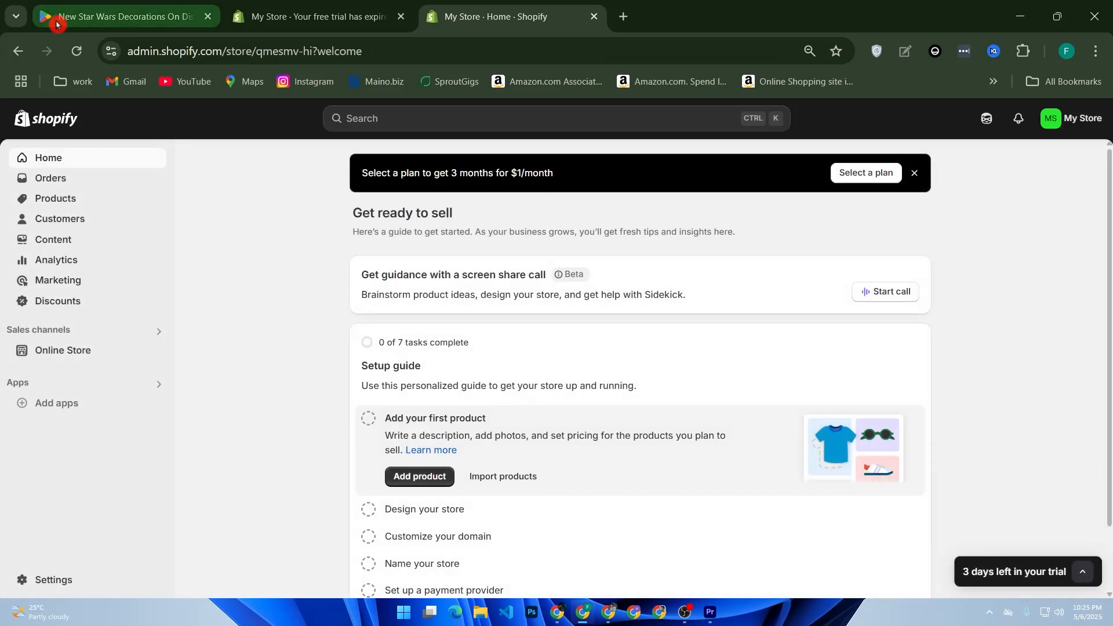
pyautogui.click(70, 202)
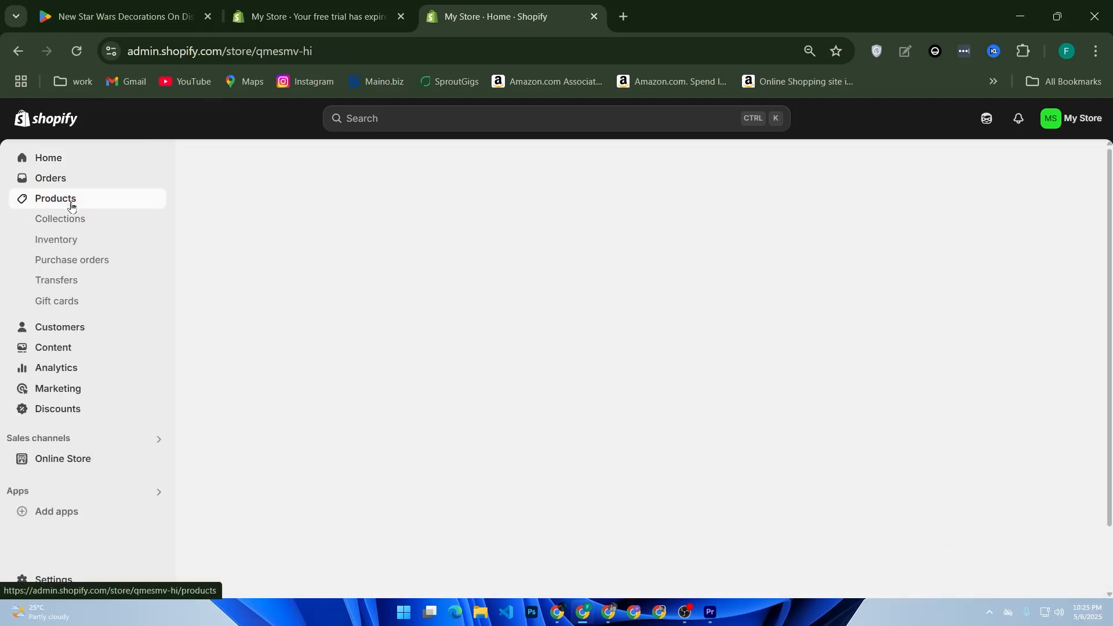
pyautogui.click(262, 255)
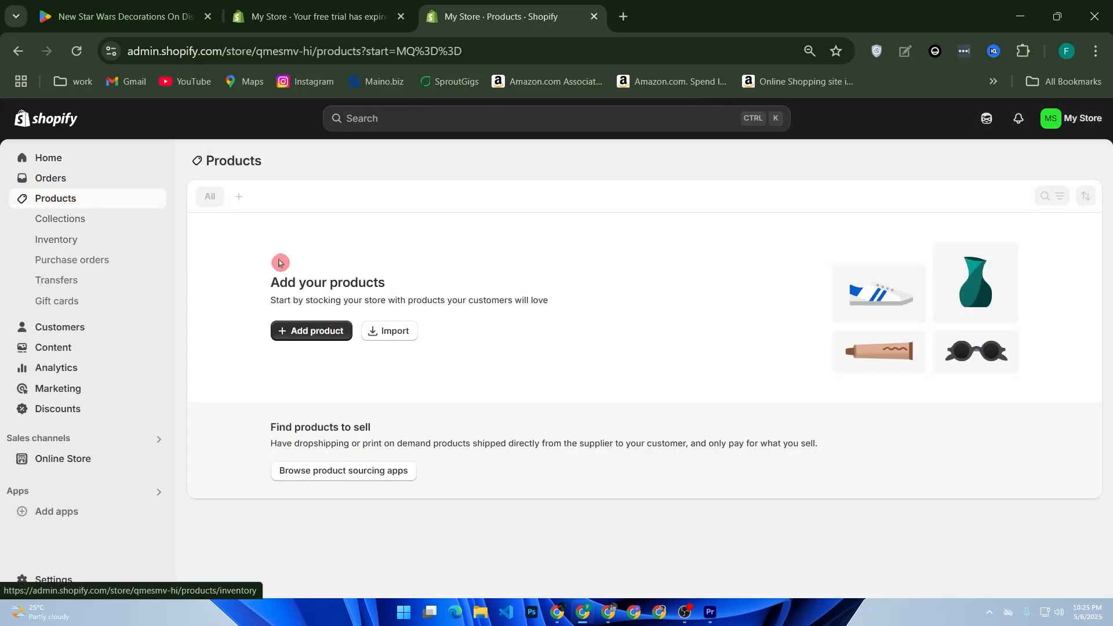
pyautogui.click(295, 336)
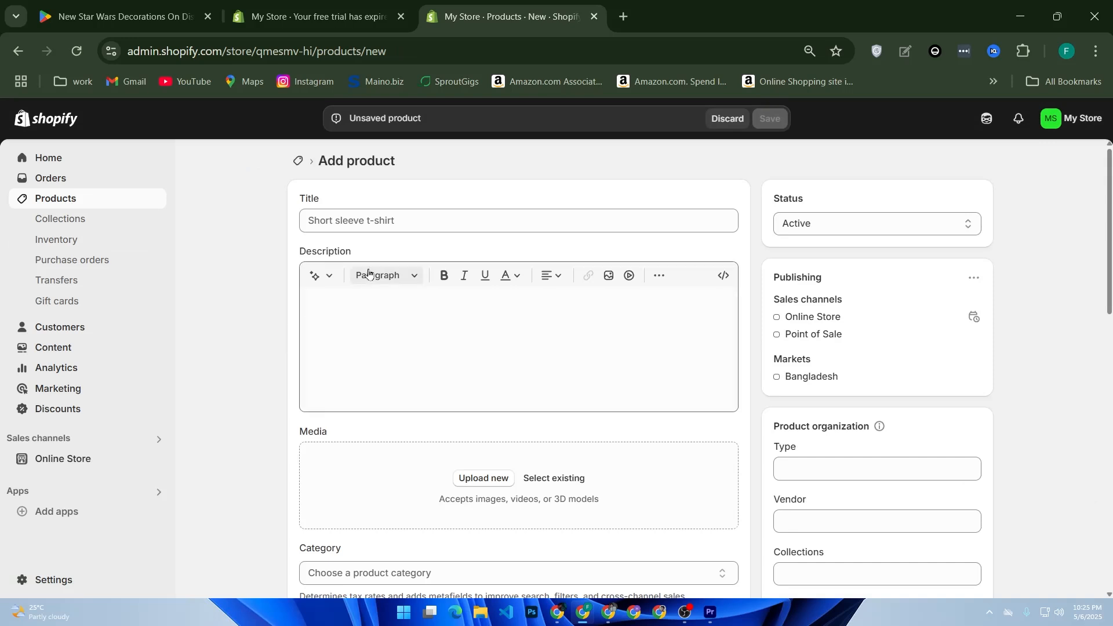
# Step: Enter the product title "Download Our App"
pyautogui.click(388, 226)
pyautogui.write('Do')
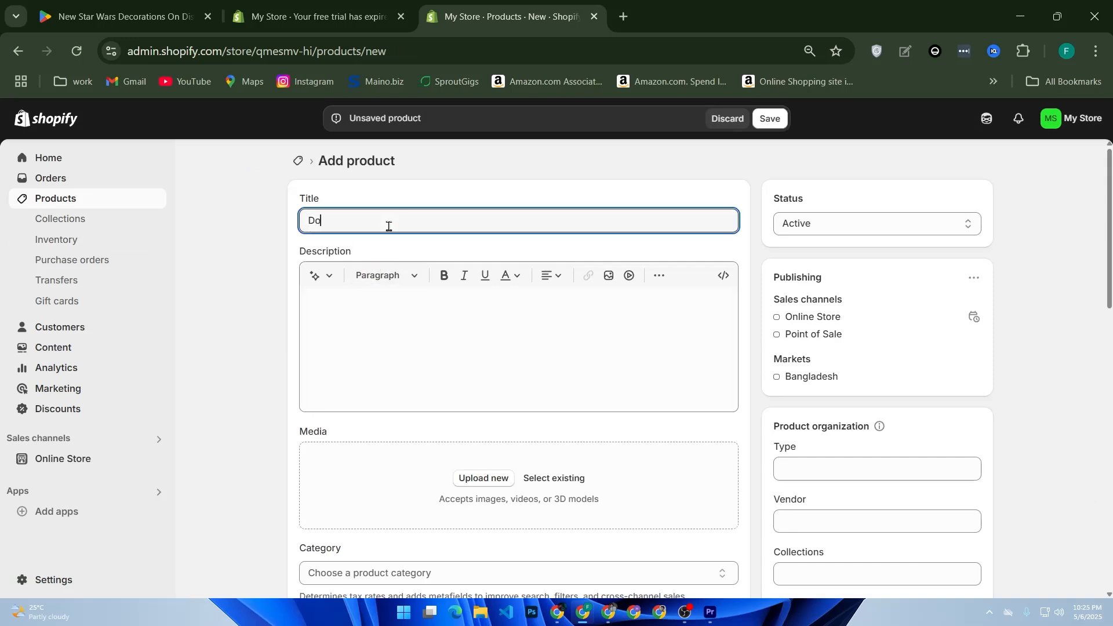
pyautogui.write('wnload out a')
pyautogui.write('pp')
pyautogui.press('BackSpace')
pyautogui.press('BackSpace')
pyautogui.write('PPpp')
pyautogui.click(360, 220)
pyautogui.press('BackSpace')
pyautogui.write('O')
# Step: Write the description "Download our mobile app from Google Play for exclusive features."
pyautogui.click(403, 326)
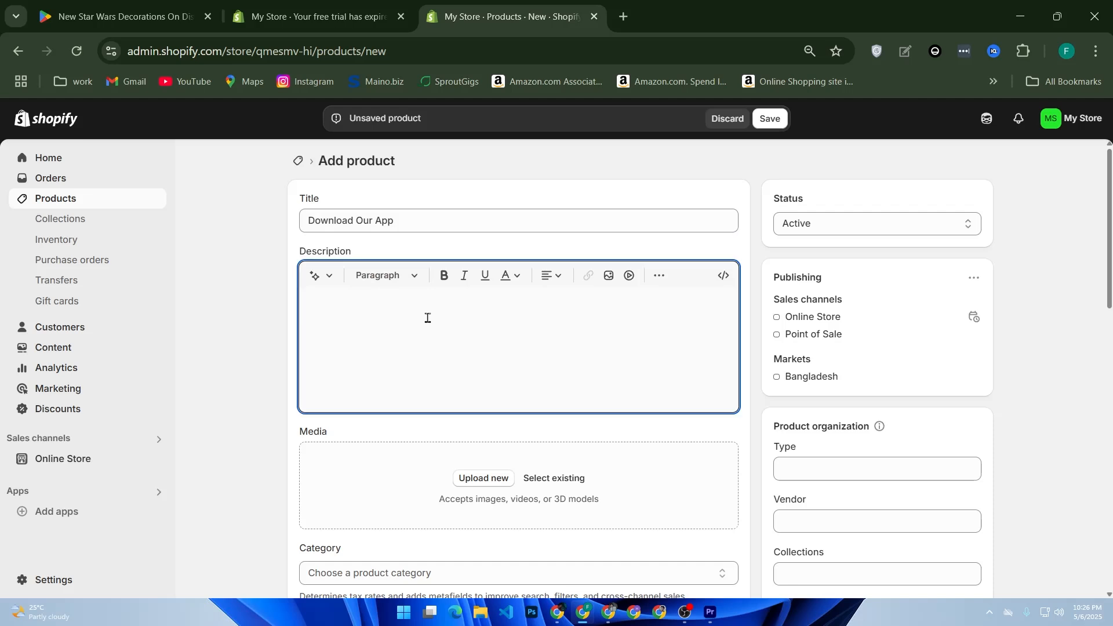
pyautogui.write('Doa')
pyautogui.write('nload')
pyautogui.write(' our mob')
pyautogui.write('ile apopp')
pyautogui.press('BackSpace')
pyautogui.press('BackSpace')
pyautogui.press('BackSpace')
pyautogui.write('p from')
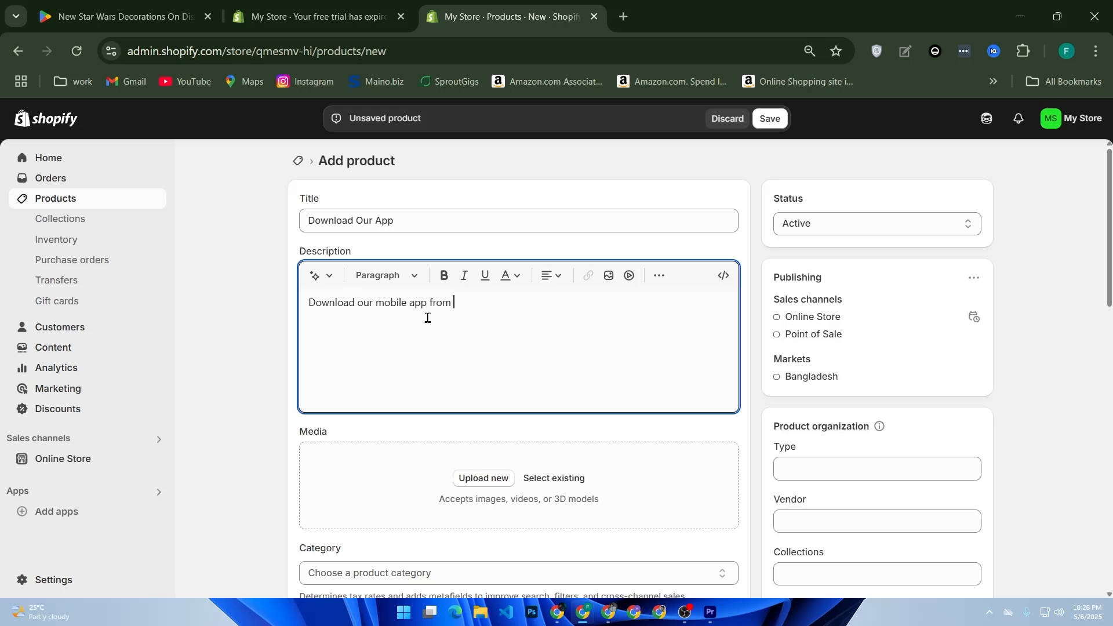
pyautogui.write(' Google Play sor exclusive fe')
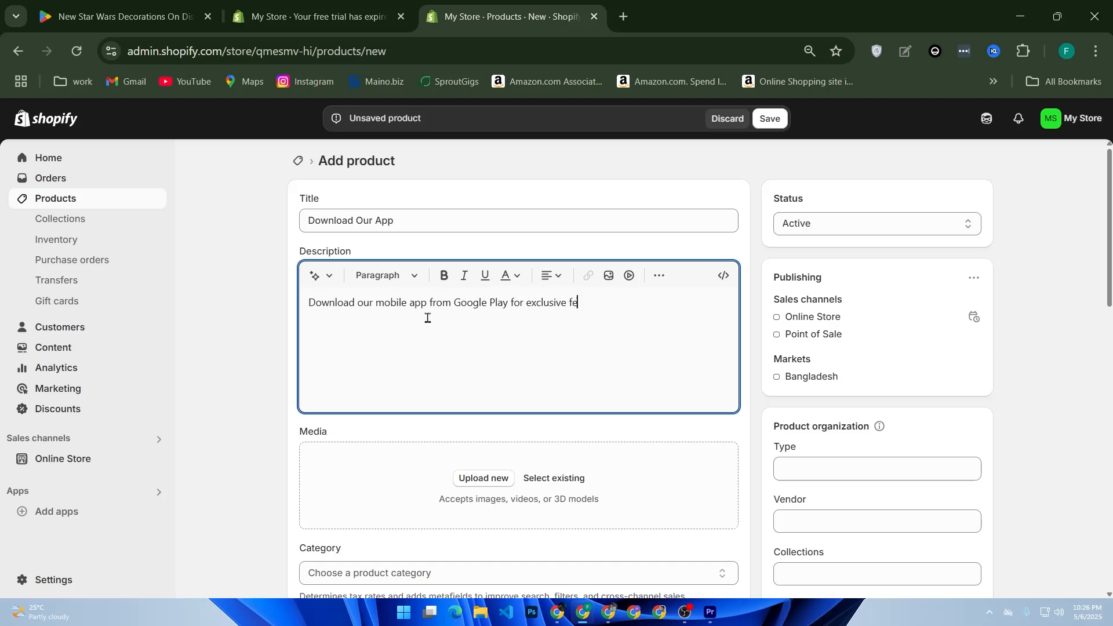
pyautogui.write('atures.')
# Step: Italicize the whole description text
pyautogui.moveTo(609, 303); pyautogui.dragTo(308, 302)
pyautogui.click(464, 275)
pyautogui.click(498, 342)
# Step: Try recolouring the description text with the colour picker and a yellow swatch
pyautogui.moveTo(615, 307); pyautogui.dragTo(228, 312)
pyautogui.click(510, 280)
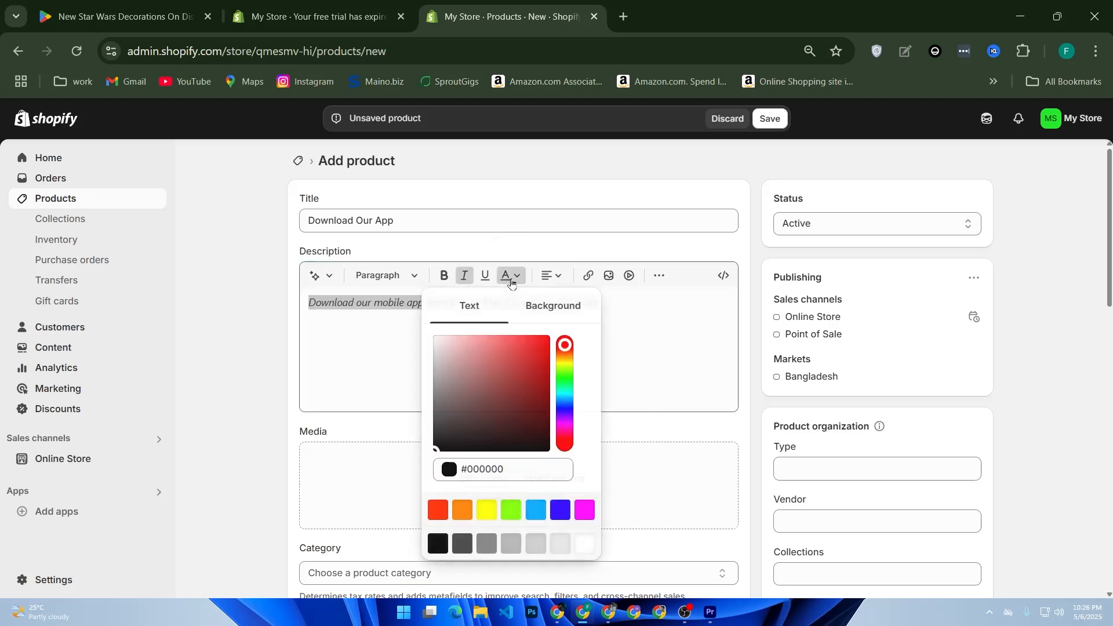
pyautogui.click(434, 345)
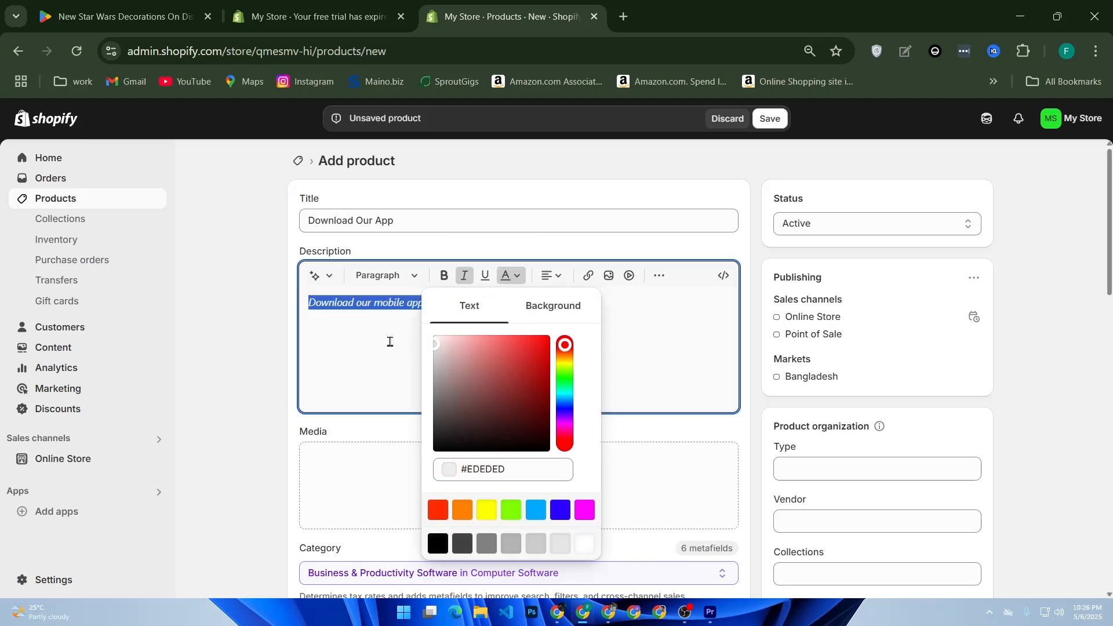
pyautogui.click(390, 342)
pyautogui.click(507, 275)
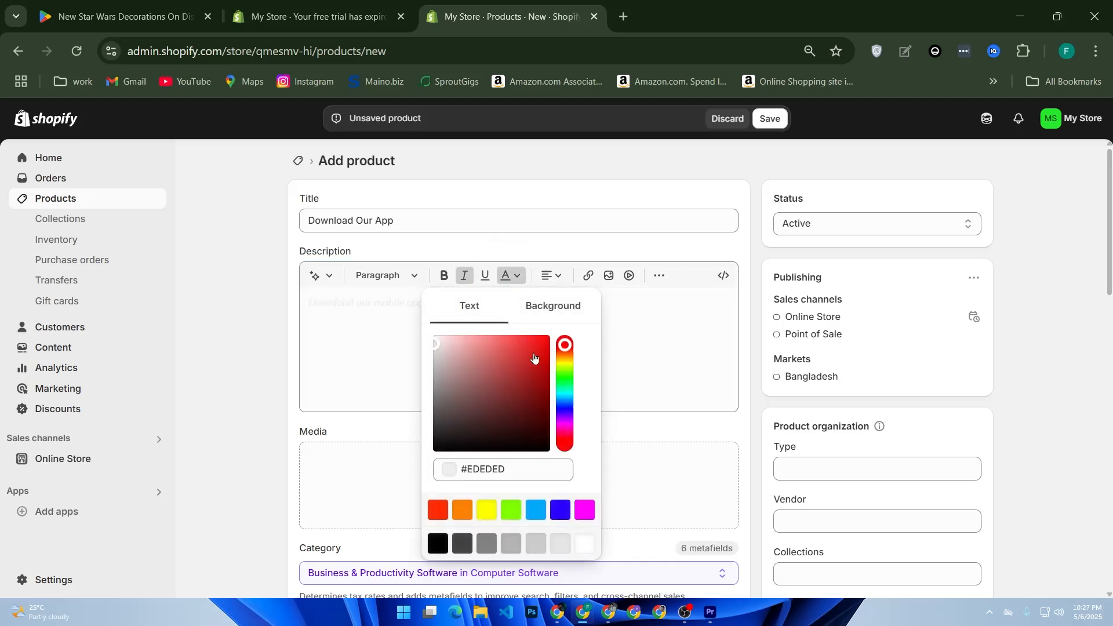
pyautogui.click(487, 509)
pyautogui.click(423, 340)
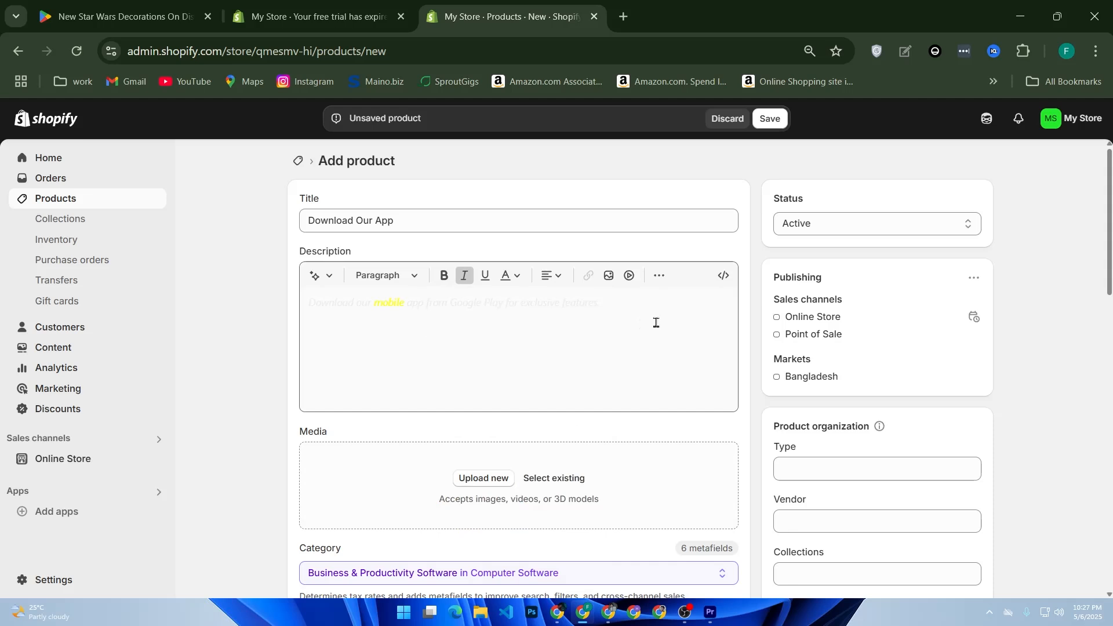
# Step: Set the whole description's text colour to dark red #7D0707
pyautogui.moveTo(642, 324); pyautogui.dragTo(290, 304)
pyautogui.click(507, 275)
pyautogui.moveTo(541, 371); pyautogui.dragTo(543, 395)
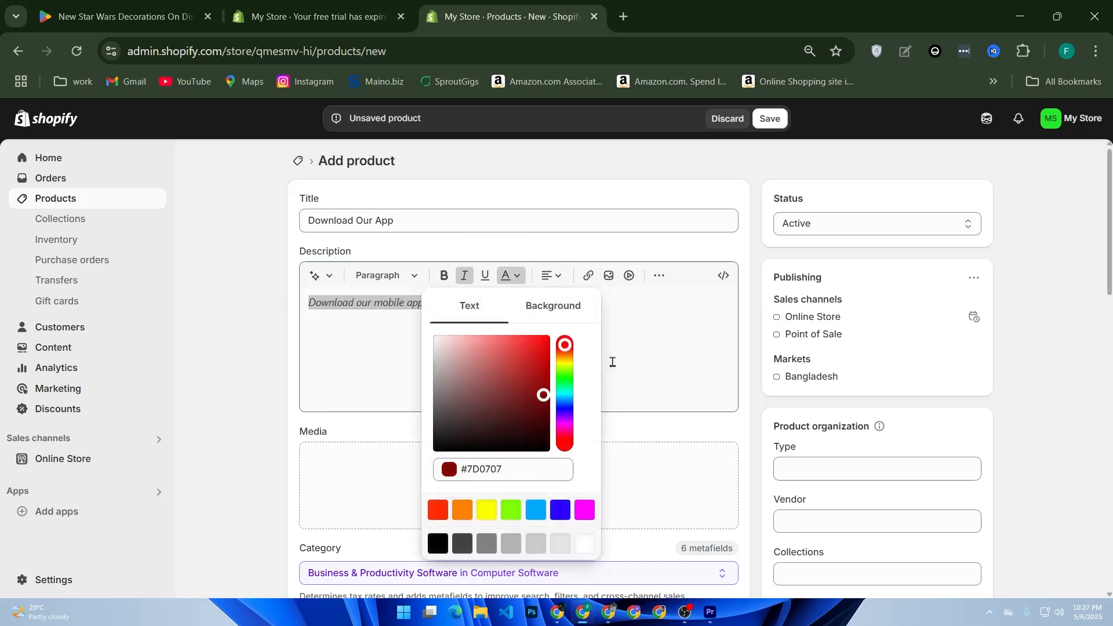
pyautogui.click(636, 352)
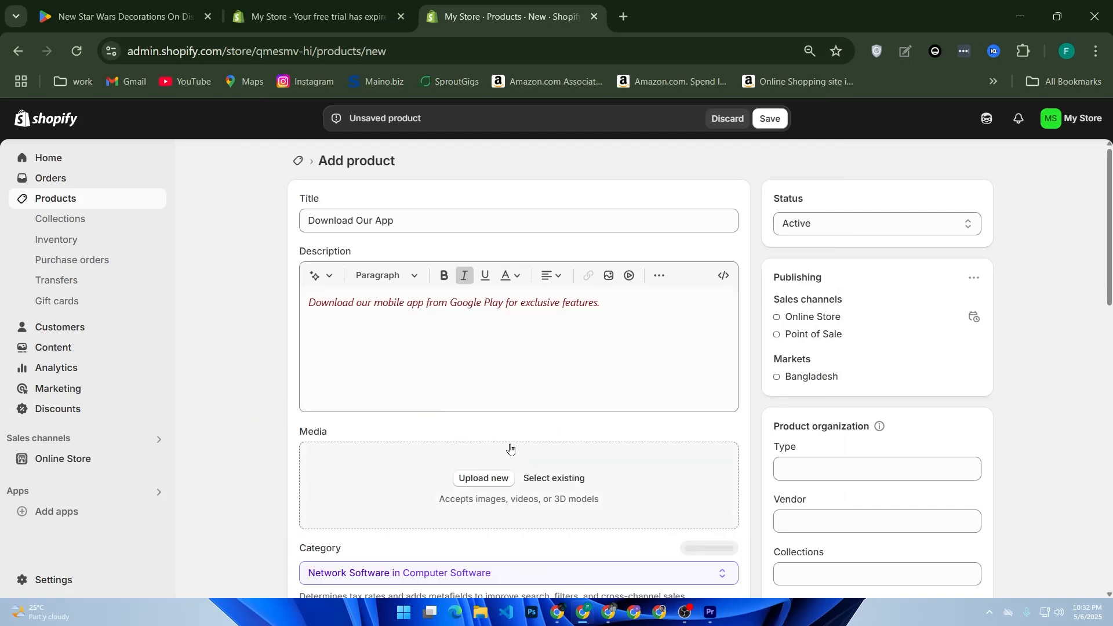
# Step: Save the new product
pyautogui.scroll(-5, 541, 448)
pyautogui.click(374, 417)
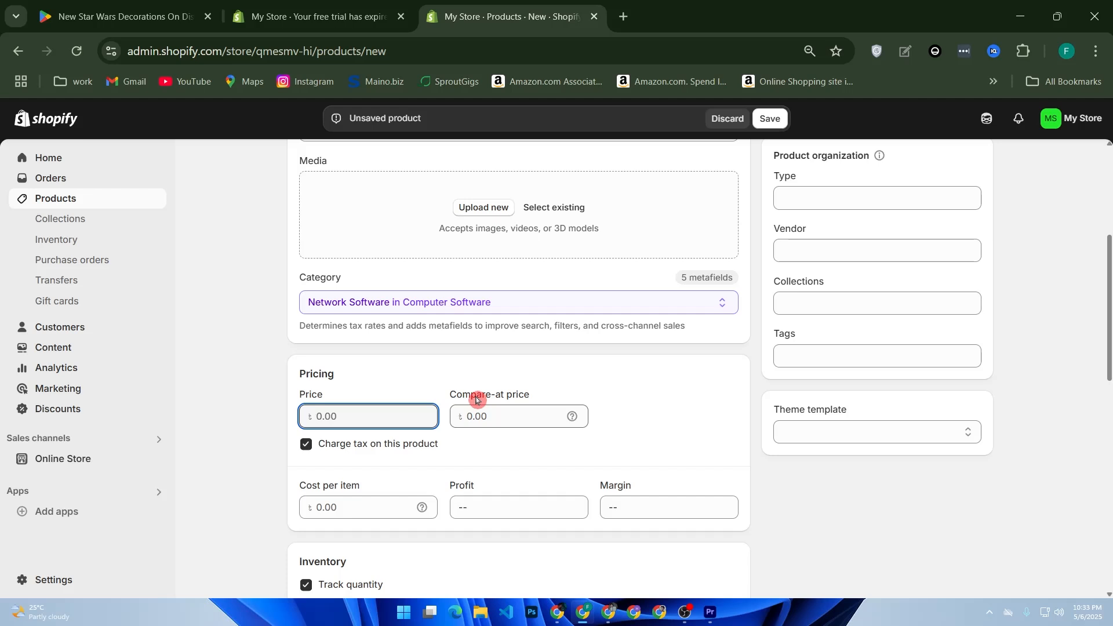
pyautogui.click(770, 118)
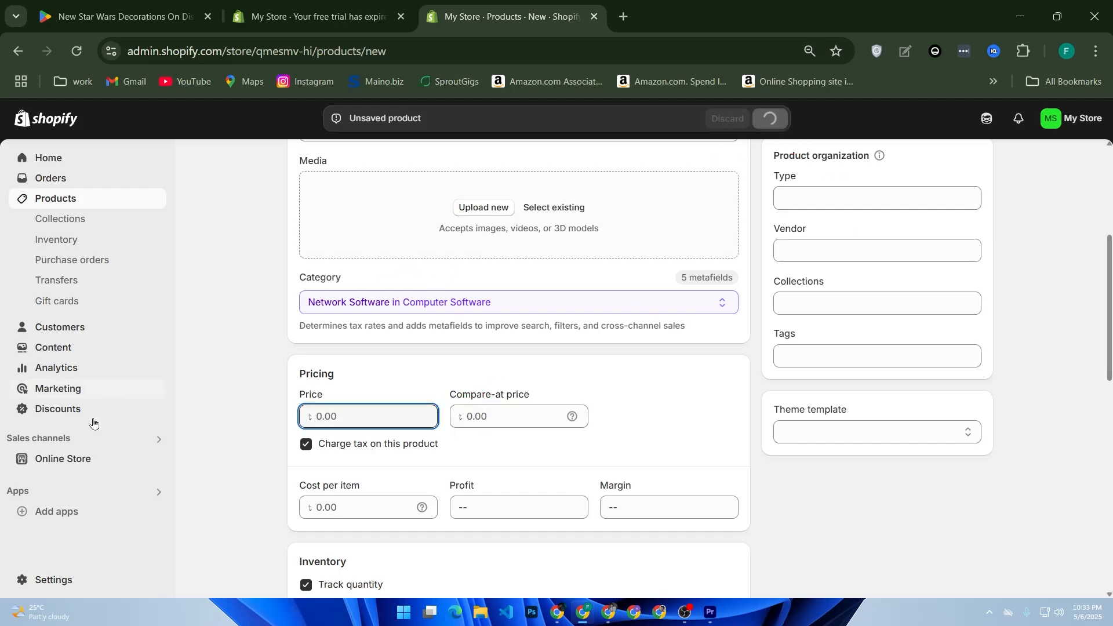
pyautogui.click(65, 456)
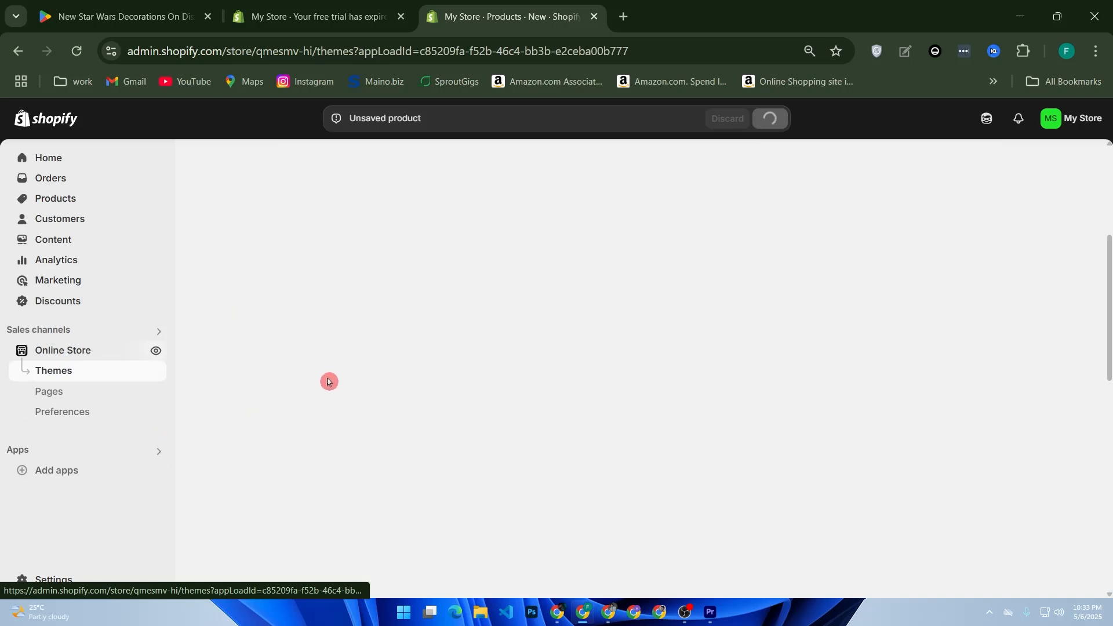
pyautogui.click(837, 190)
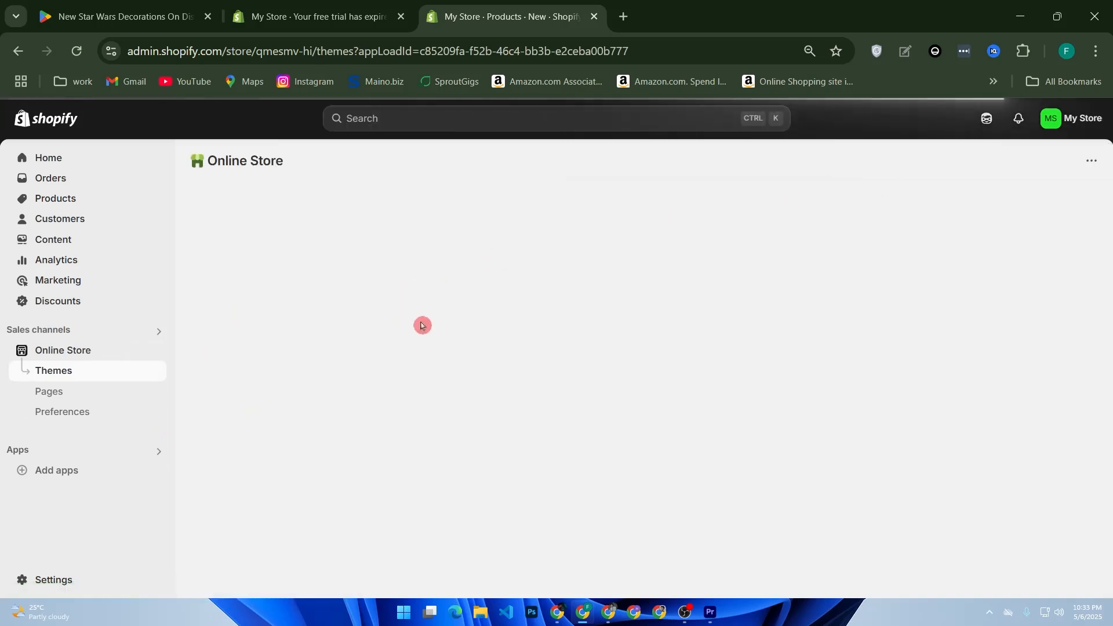
pyautogui.click(75, 400)
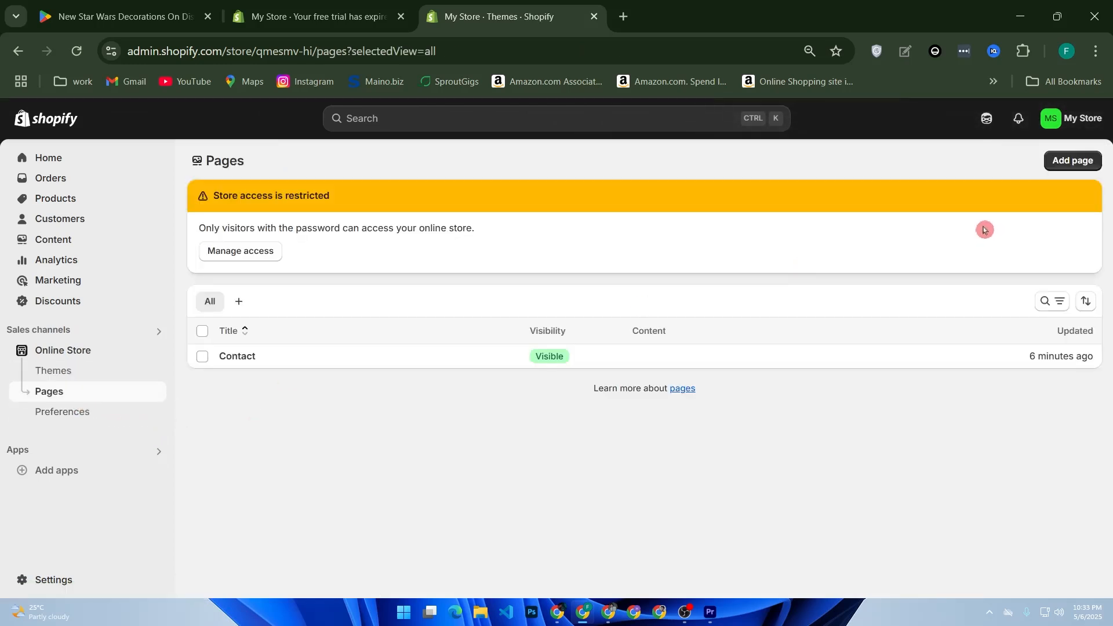
pyautogui.click(1083, 168)
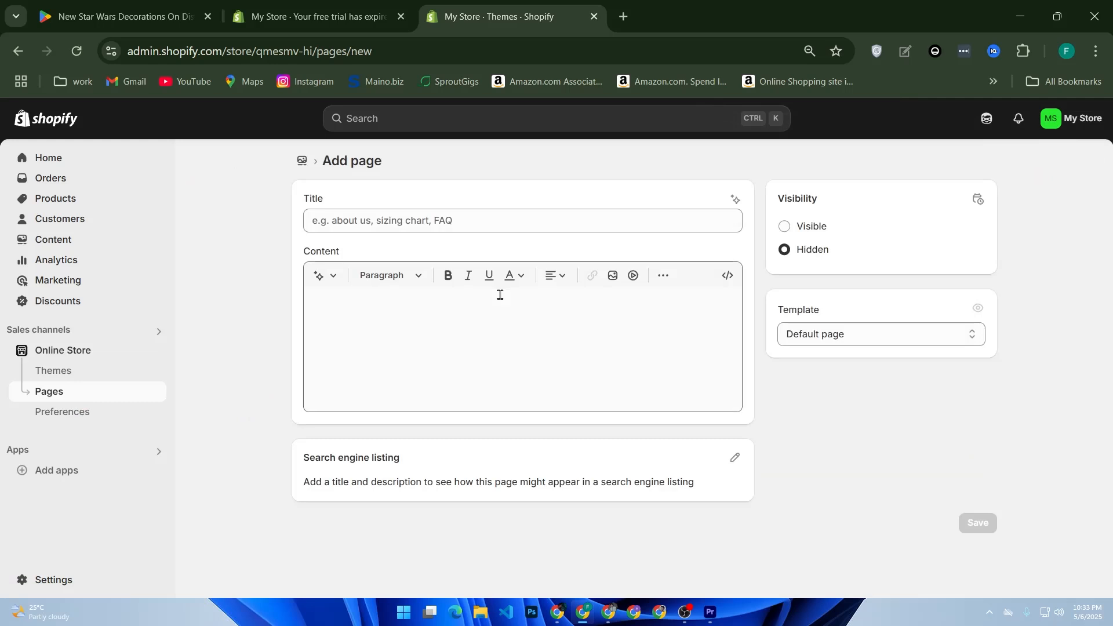
pyautogui.click(431, 328)
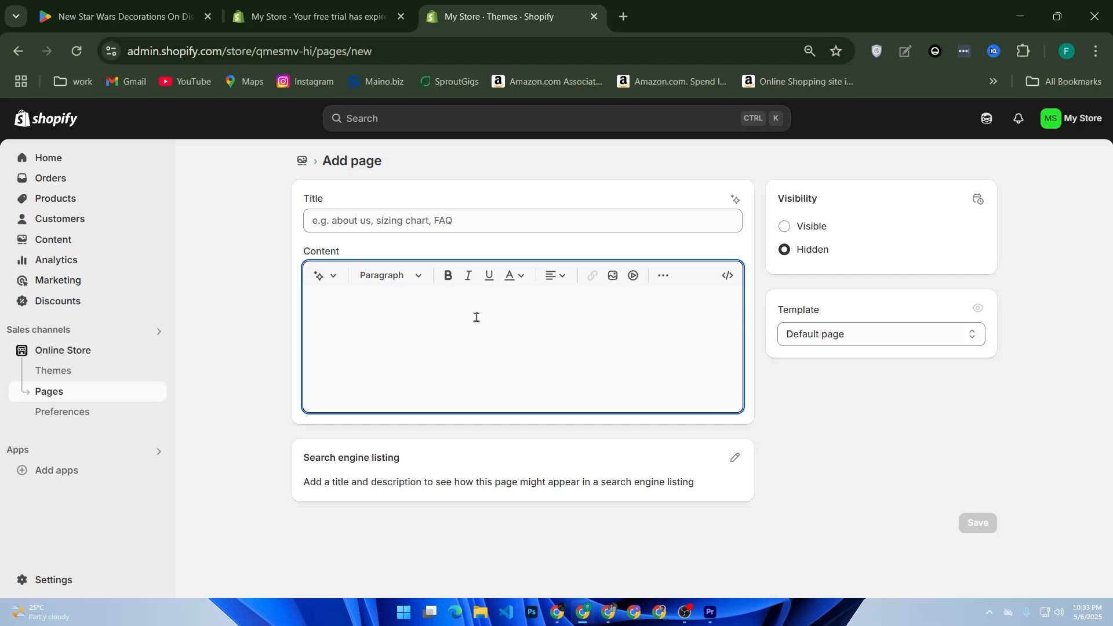
pyautogui.click(431, 220)
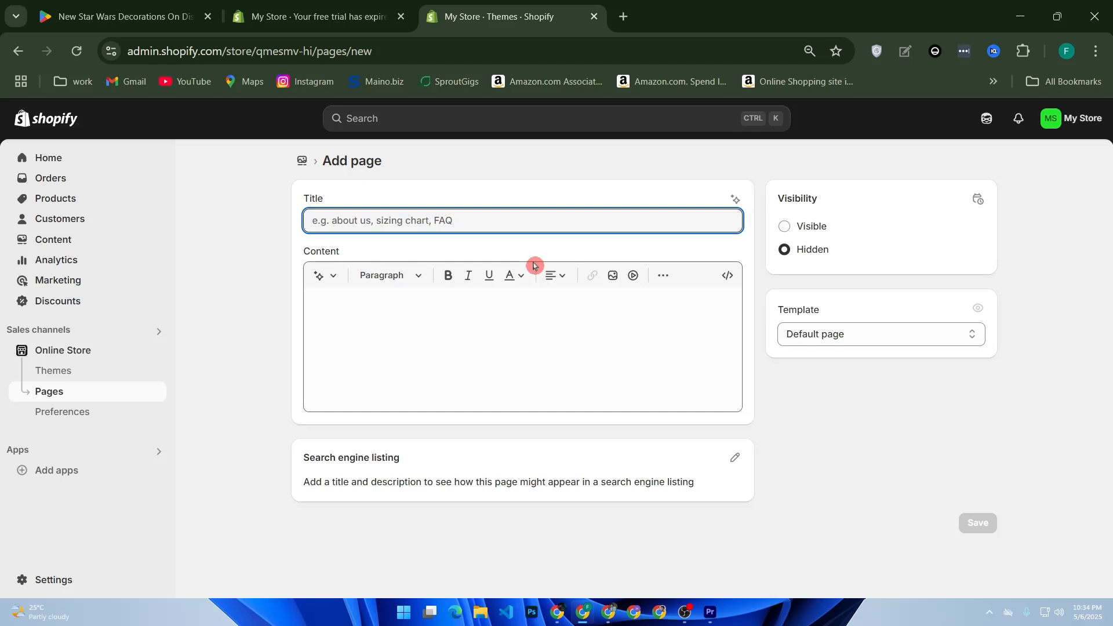
# Step: Customize the Dawn theme and add an Image with text section to the home page template
pyautogui.click(91, 378)
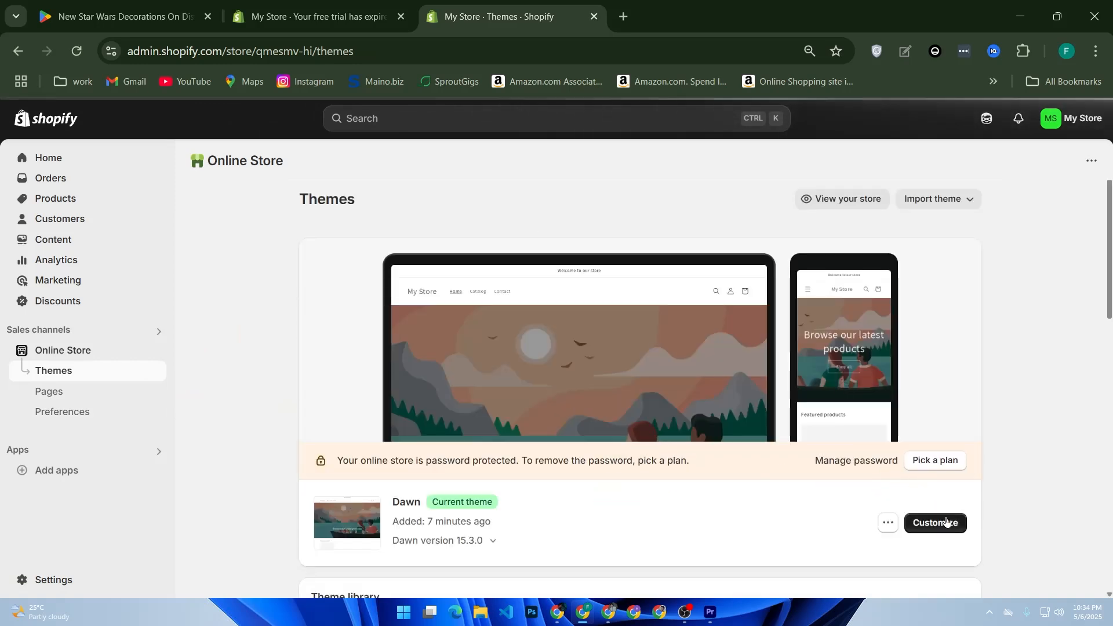
pyautogui.click(945, 520)
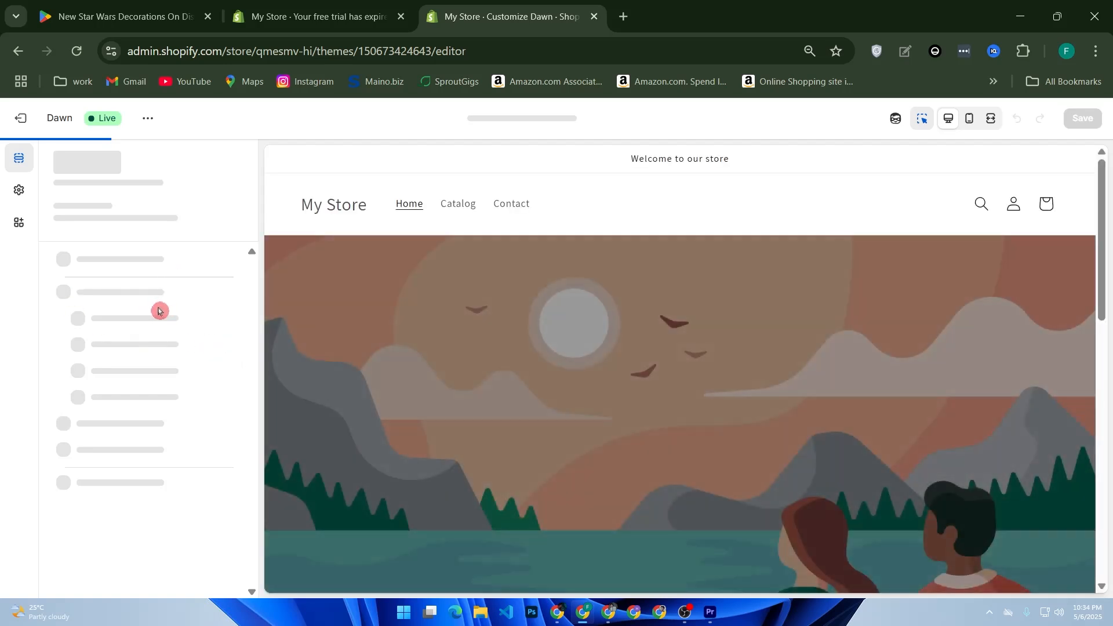
pyautogui.click(124, 405)
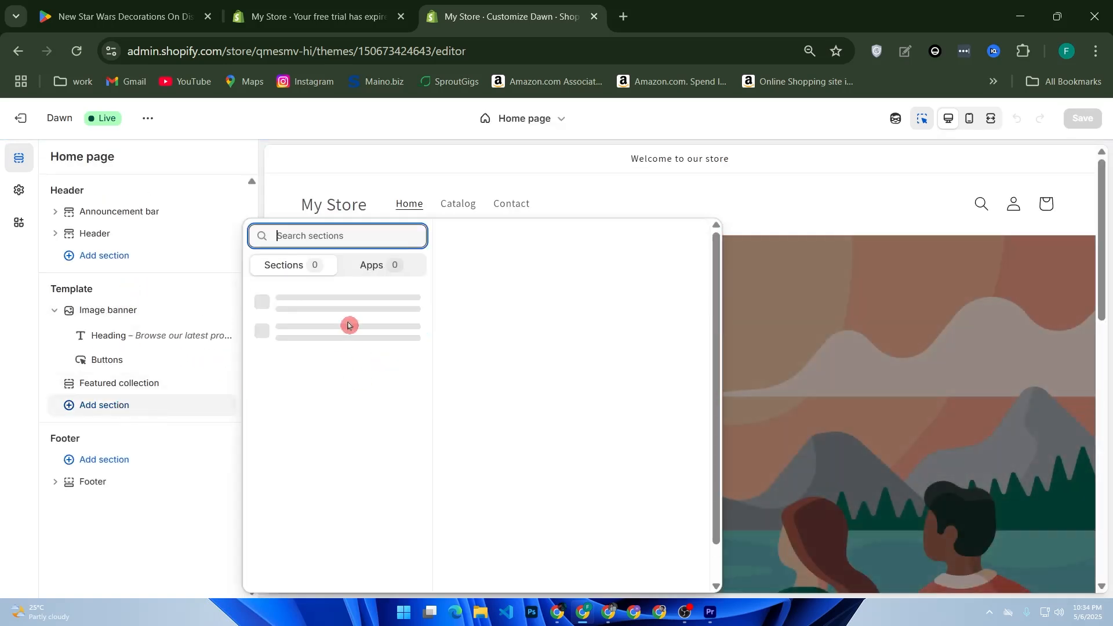
pyautogui.click(148, 268)
pyautogui.click(130, 404)
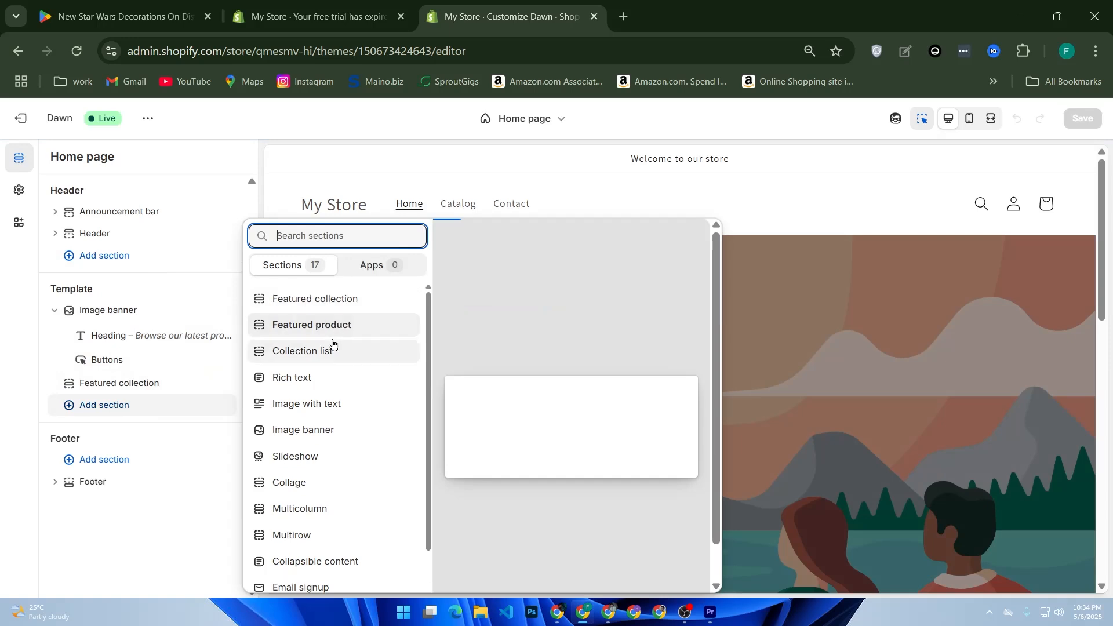
pyautogui.click(334, 411)
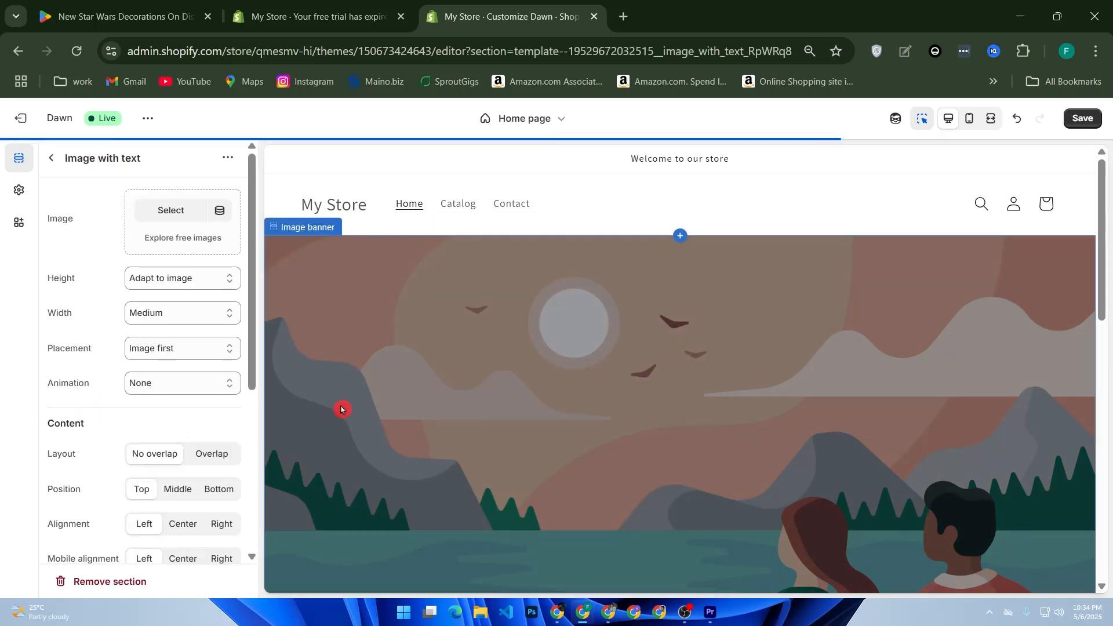
pyautogui.scroll(-2, 457, 411)
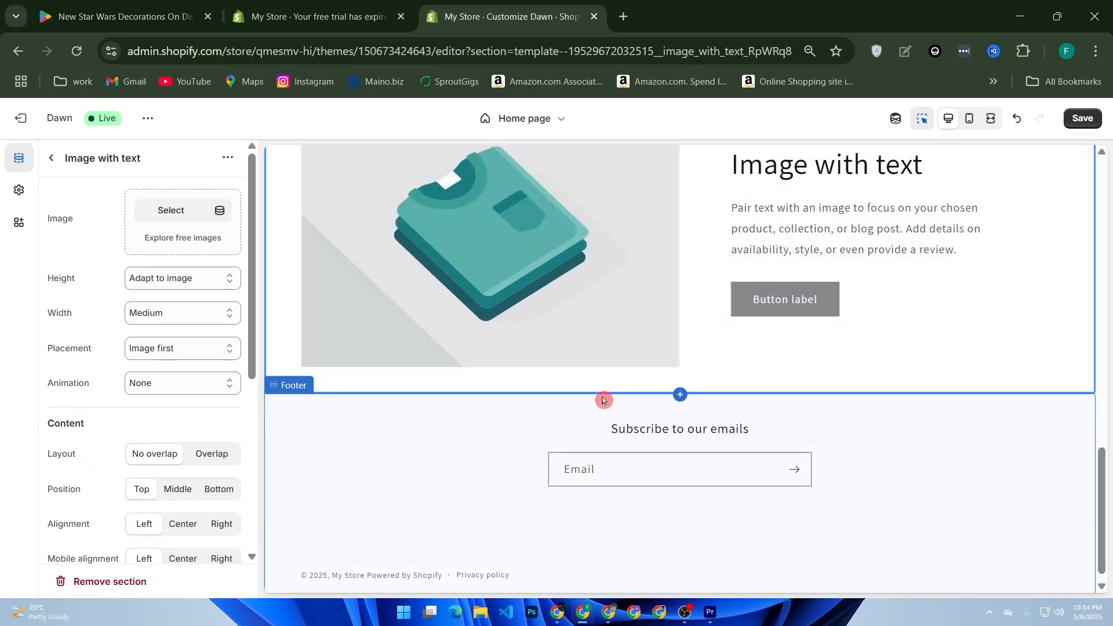